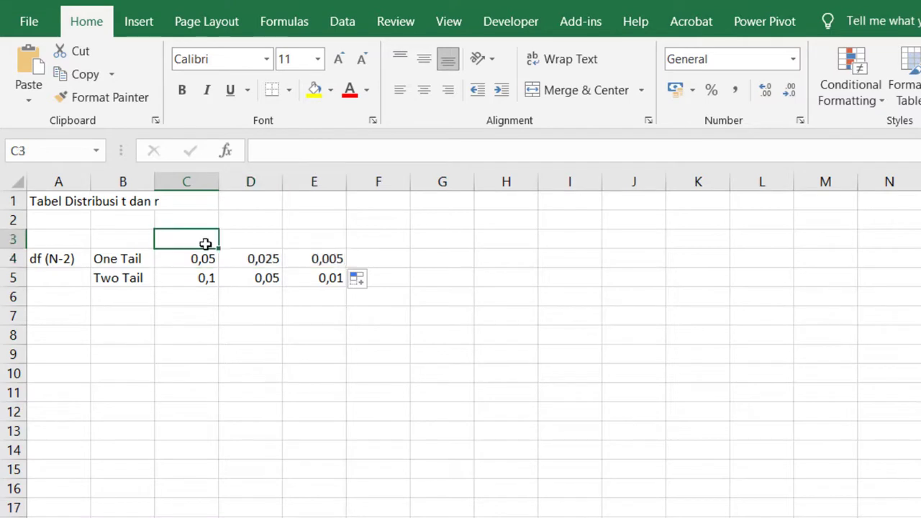
# Step: Enter the heading "Tingkat Signifikansi" in C3 and merge and center it across C3:E3
pyautogui.write('fikansi')
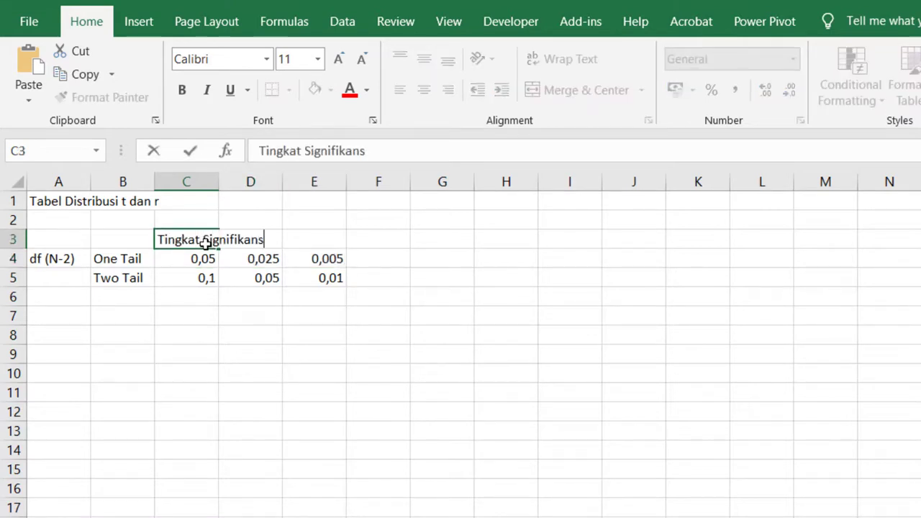
pyautogui.press('Return')
pyautogui.moveTo(205, 240); pyautogui.dragTo(317, 239)
pyautogui.click(575, 90)
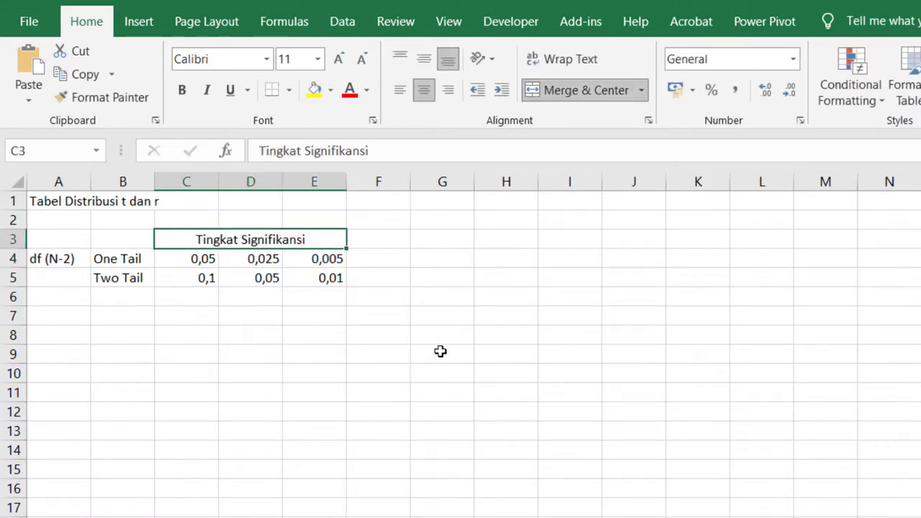
# Step: Merge the "df (N-2)" label across A4:A5 and center the header range A3:E5 horizontally and vertically
pyautogui.moveTo(58, 258); pyautogui.dragTo(59, 278)
pyautogui.click(568, 90)
pyautogui.moveTo(82, 238); pyautogui.dragTo(339, 278)
pyautogui.click(424, 90)
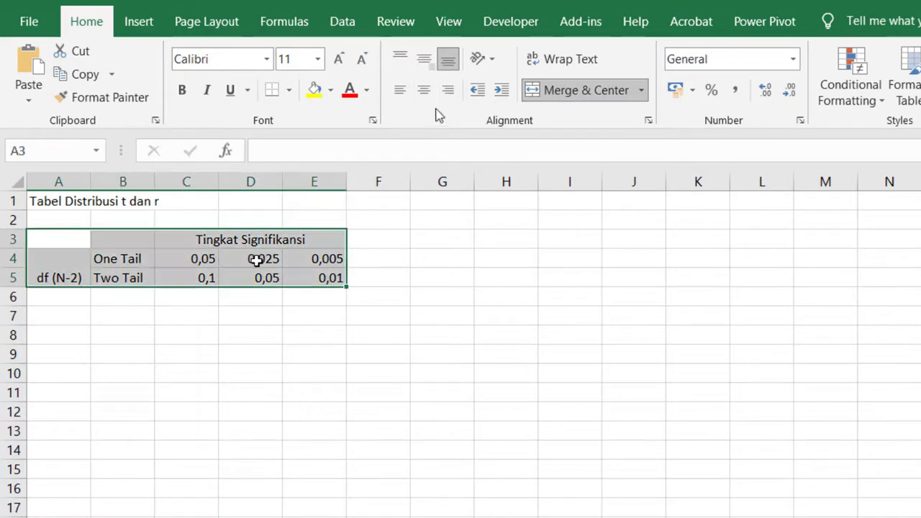
pyautogui.click(429, 67)
pyautogui.click(427, 348)
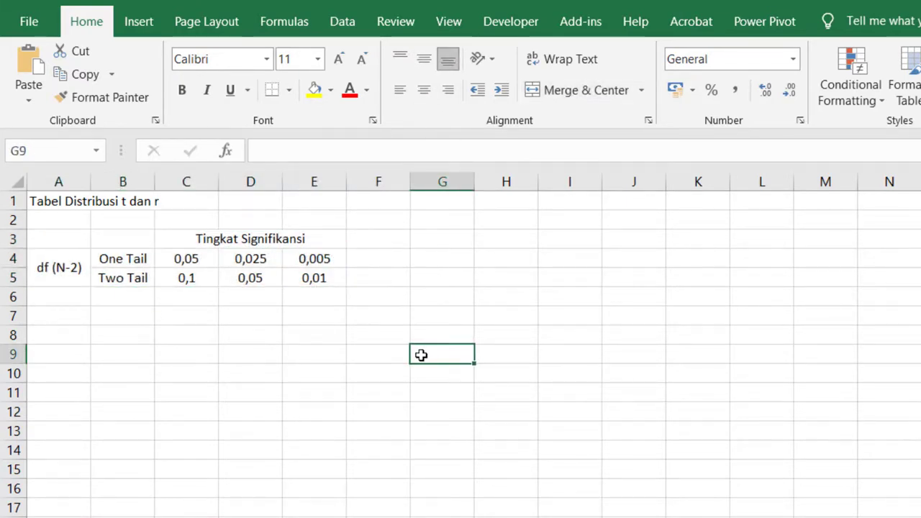
# Step: Enter the title "Tabel Distribusi t" in C2 and merge and center it across C2:E2
pyautogui.click(180, 220)
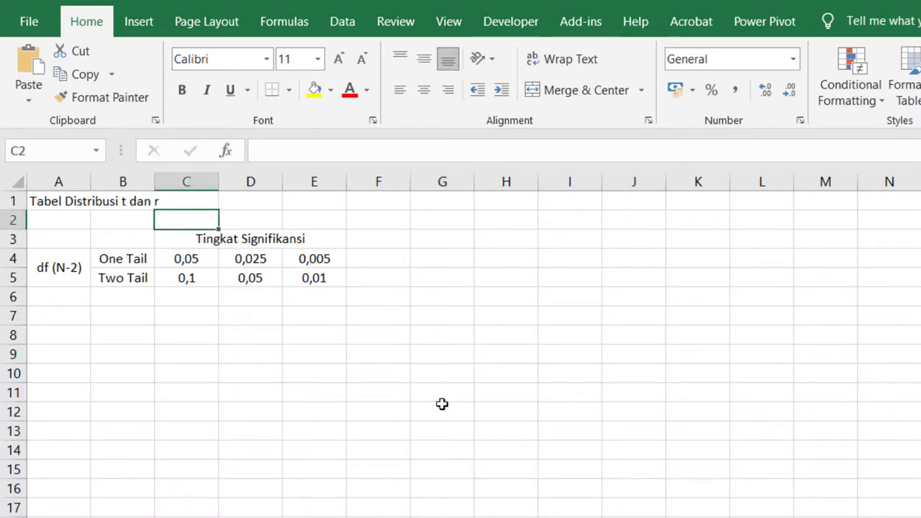
pyautogui.write('Tabel Distribusi t')
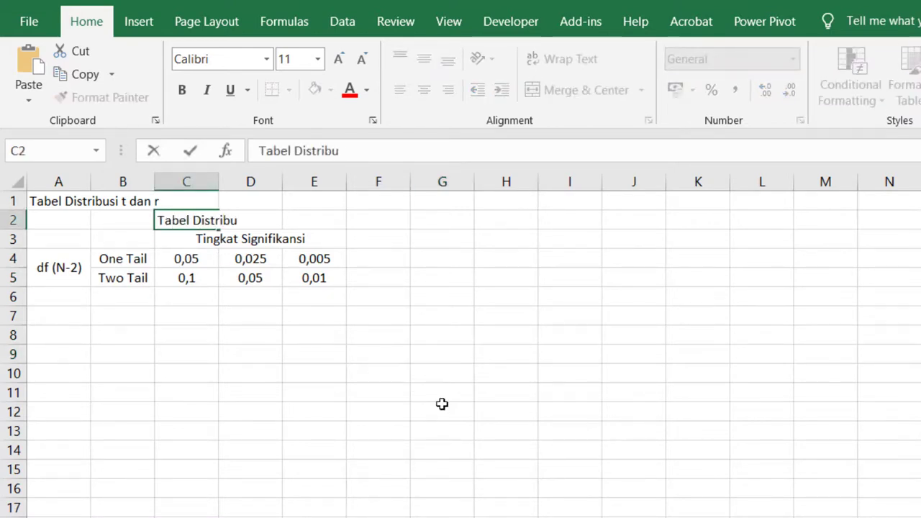
pyautogui.press('Return')
pyautogui.moveTo(186, 221); pyautogui.dragTo(314, 226)
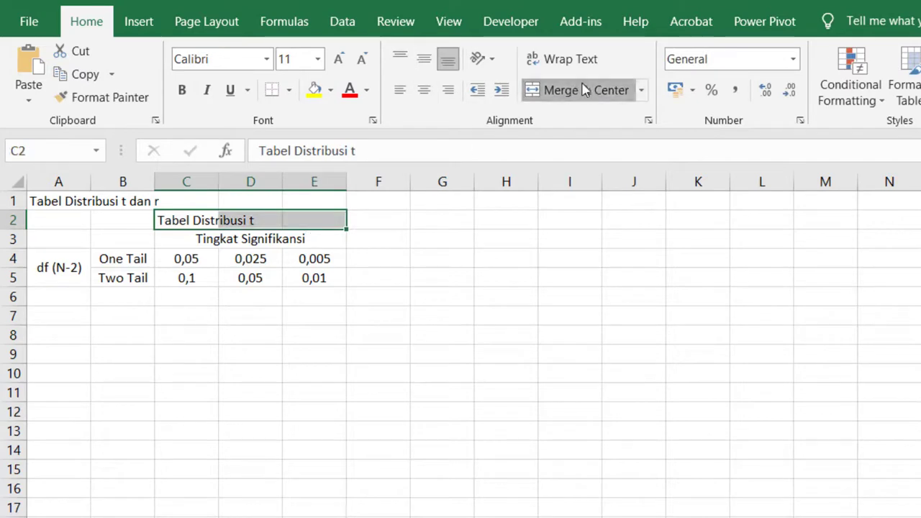
pyautogui.click(578, 89)
# Step: Make the "Tabel Distribusi t" title and the header cells in A3:E5 bold
pyautogui.click(183, 90)
pyautogui.moveTo(59, 239); pyautogui.dragTo(271, 270)
pyautogui.hotkey('ctrl', 'b')
# Step: Copy columns C:E and insert the copied columns at column F
pyautogui.moveTo(205, 182); pyautogui.dragTo(279, 220)
pyautogui.rightClick(281, 221)
pyautogui.click(324, 260)
pyautogui.rightClick(380, 182)
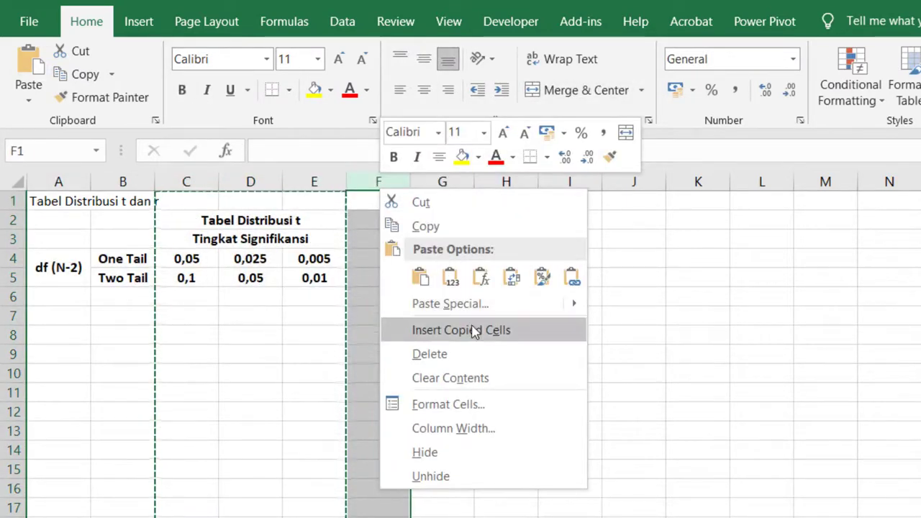
pyautogui.click(471, 329)
pyautogui.click(512, 335)
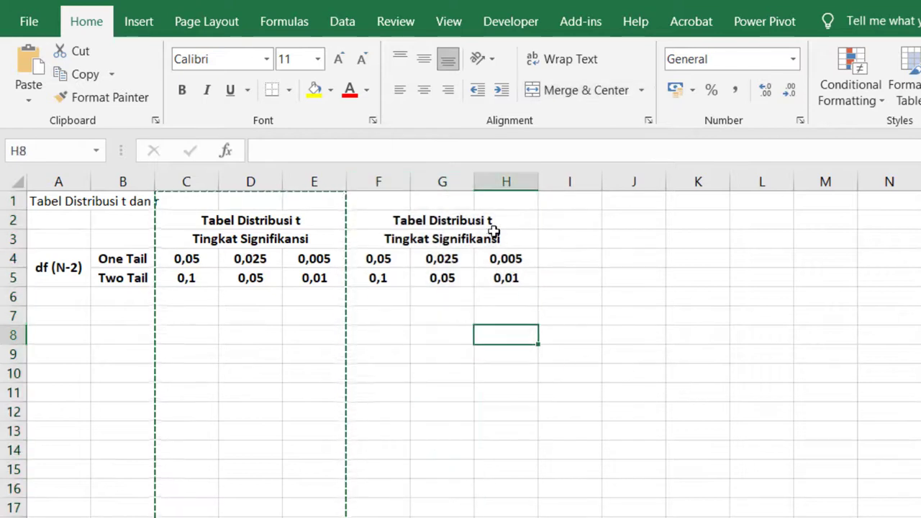
# Step: Change the title of the copied block in F2 to "Tabel Distribusi r"
pyautogui.click(471, 222)
pyautogui.doubleClick(355, 151)
pyautogui.write('r')
pyautogui.press('Return')
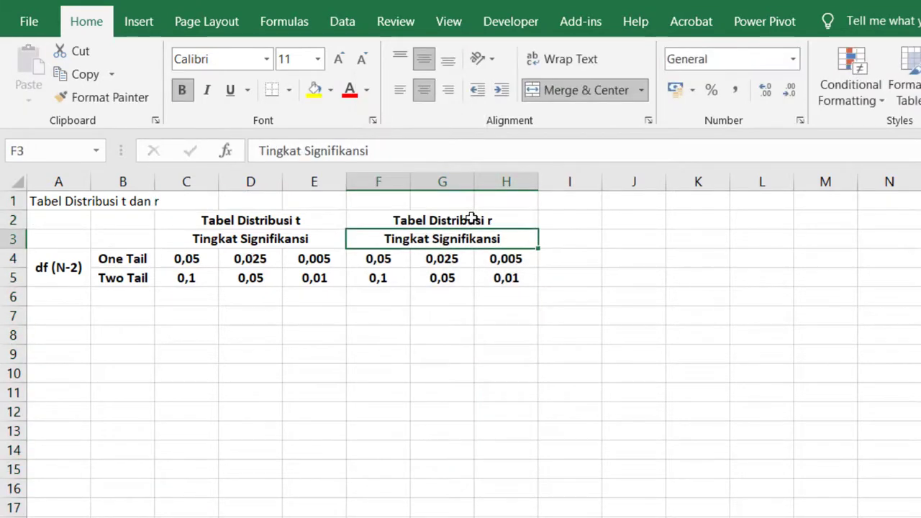
# Step: Fill the df column A6:A15 with a series from 1 to 10
pyautogui.click(64, 296)
pyautogui.write('1')
pyautogui.press('Return')
pyautogui.write('2')
pyautogui.click(64, 294)
pyautogui.moveTo(64, 296); pyautogui.dragTo(64, 316)
pyautogui.moveTo(90, 325); pyautogui.dragTo(90, 475)
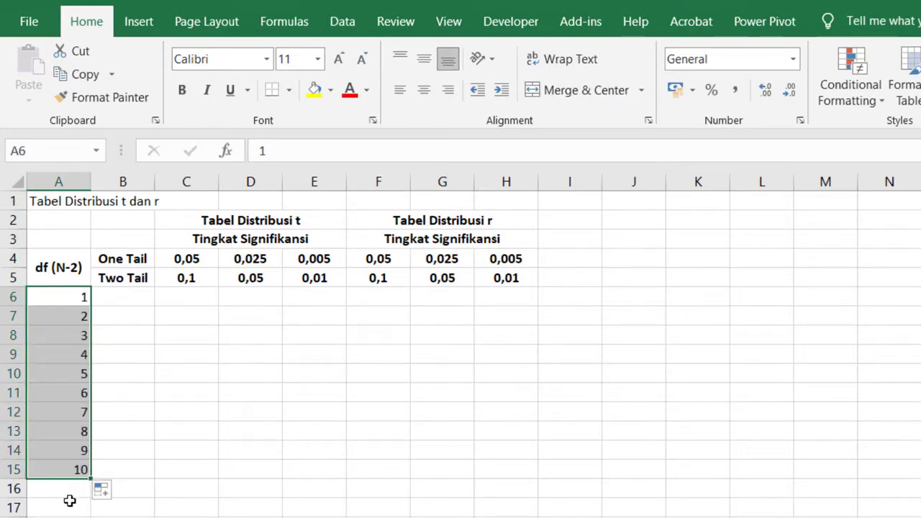
pyautogui.press('Return')
pyautogui.click(360, 511)
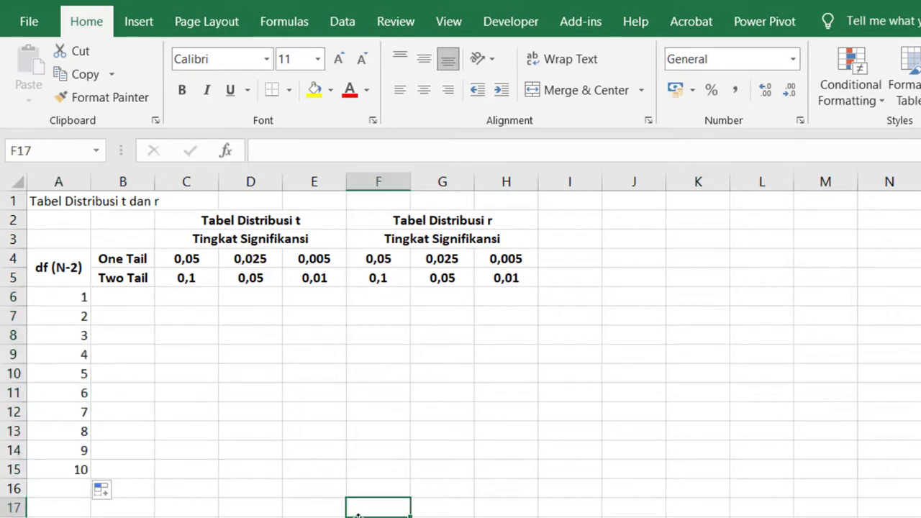
pyautogui.doubleClick(246, 517)
pyautogui.press('Escape')
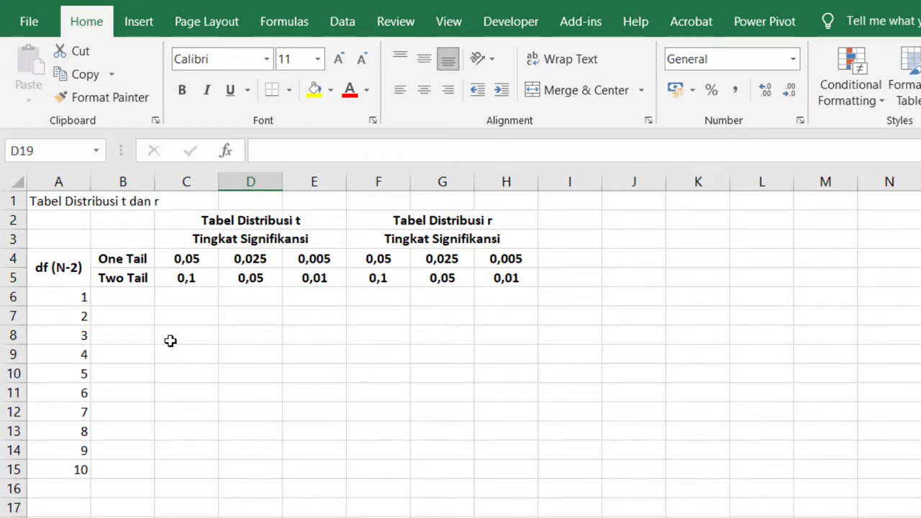
# Step: Enter the t-value formula =TINV($D$5;A6) in D6, with an absolute reference to the probability
pyautogui.click(250, 295)
pyautogui.write('=tin')
pyautogui.press('Tab')
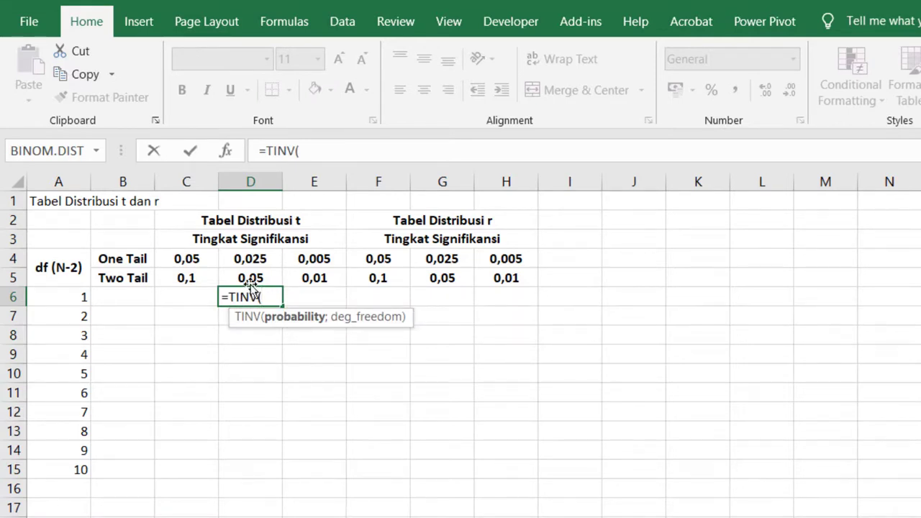
pyautogui.click(247, 278)
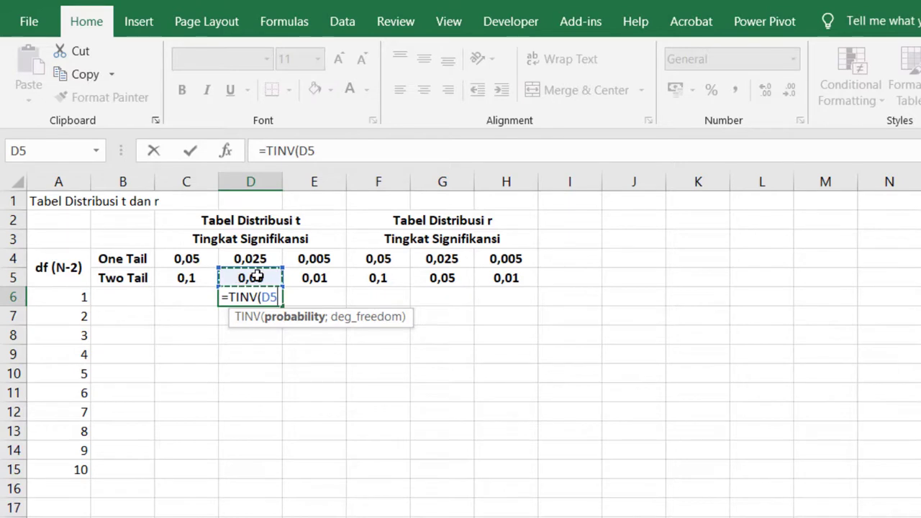
pyautogui.press('F4')
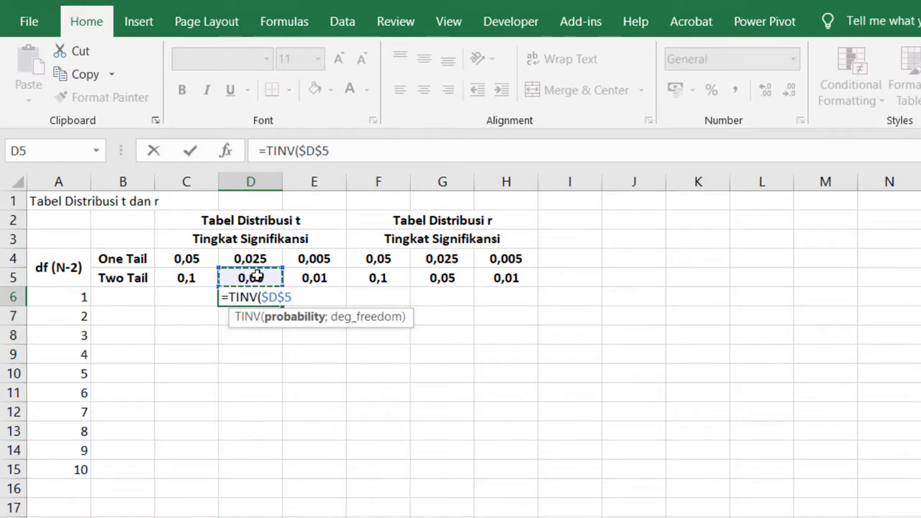
pyautogui.write(';')
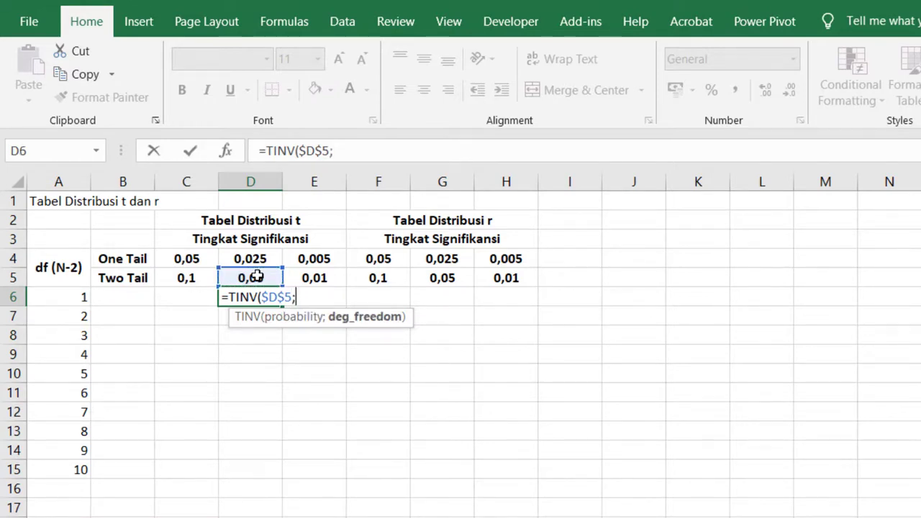
pyautogui.click(57, 301)
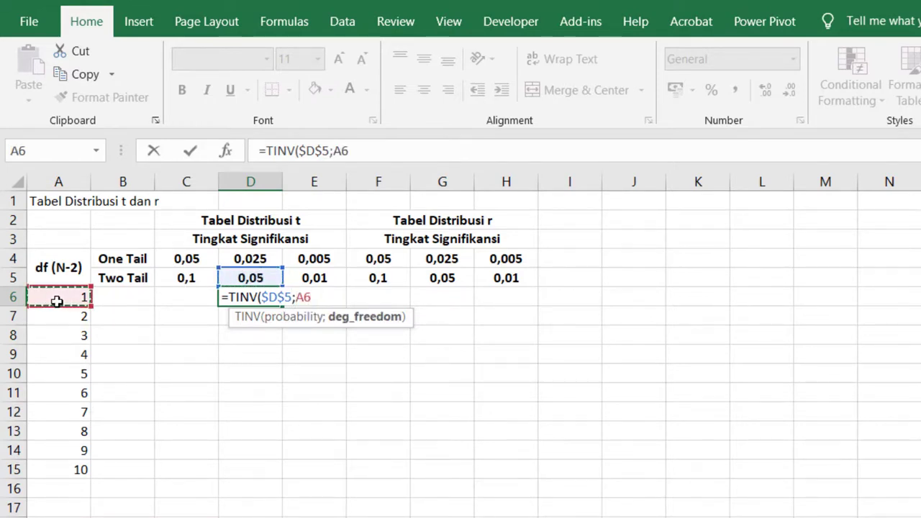
pyautogui.press('Return')
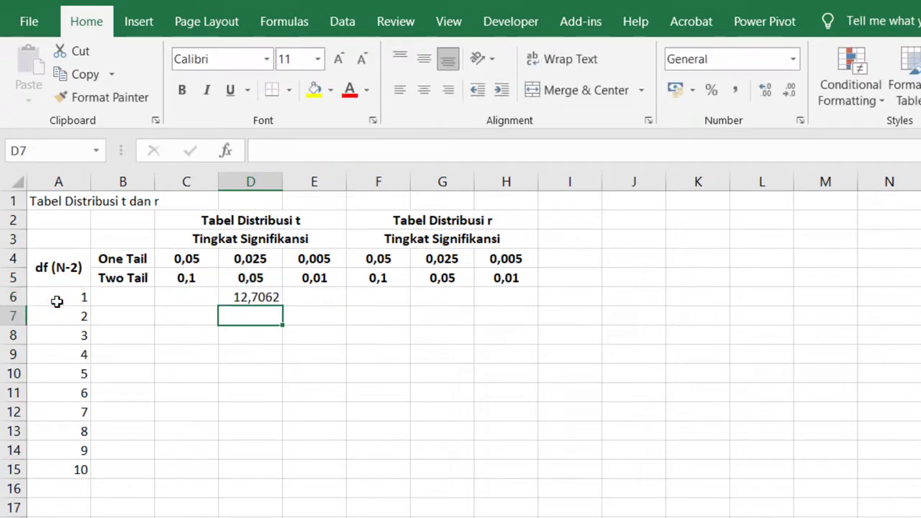
# Step: Copy the D6 formula down to D15 and show the t values with three decimals
pyautogui.click(253, 300)
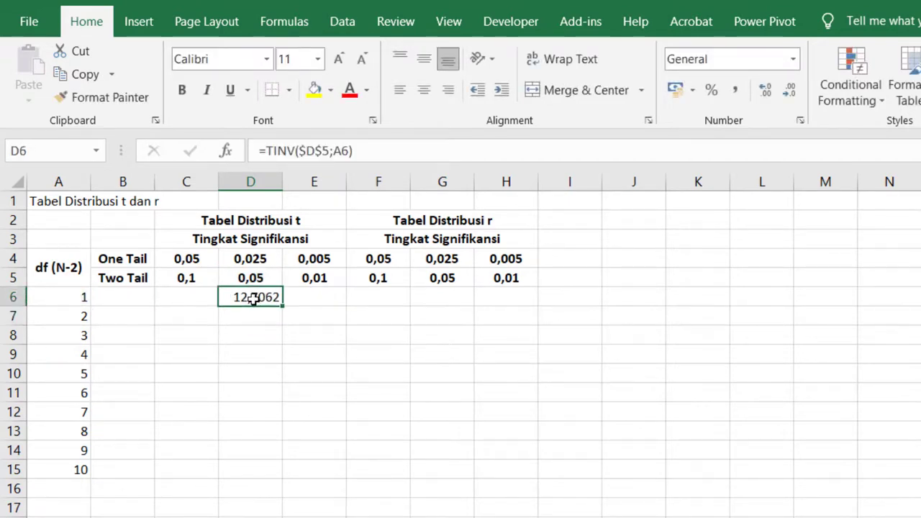
pyautogui.moveTo(283, 305); pyautogui.dragTo(308, 479)
pyautogui.click(789, 90)
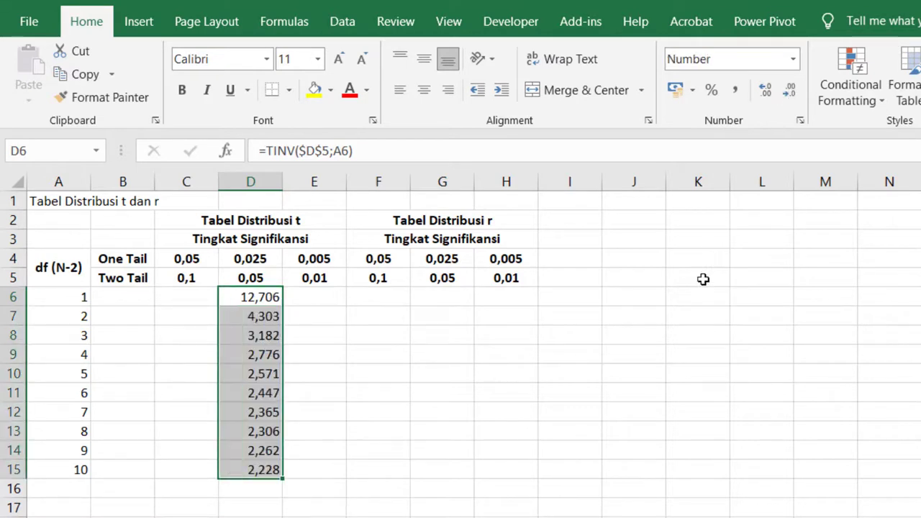
# Step: Enter the r-value formula =D6/SQRT(A6+D6^2) in G6
pyautogui.press('Right')
pyautogui.press('Right')
pyautogui.press('Right')
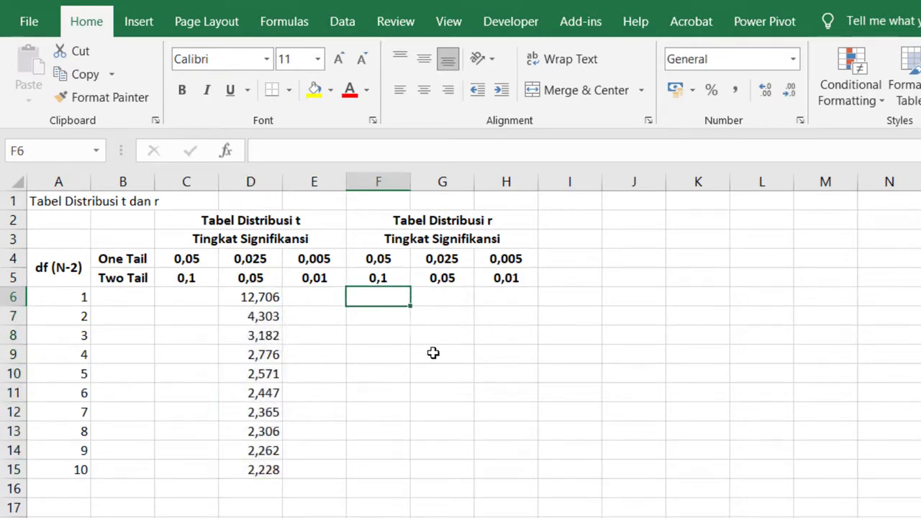
pyautogui.write('=')
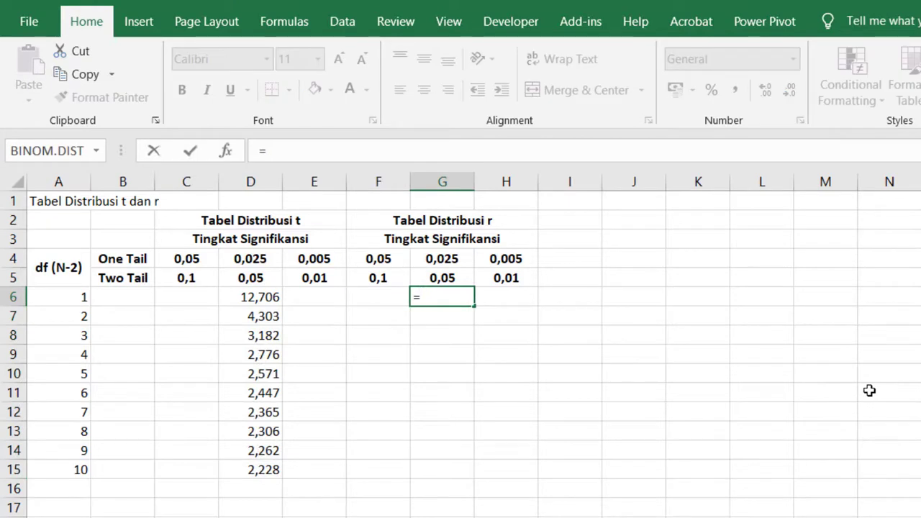
pyautogui.click(267, 298)
pyautogui.write('/sqr')
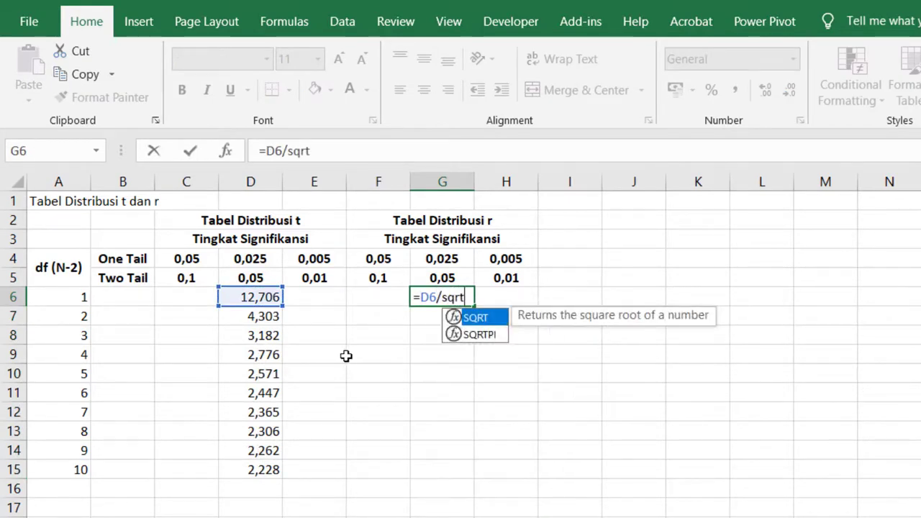
pyautogui.write('t')
pyautogui.press('Tab')
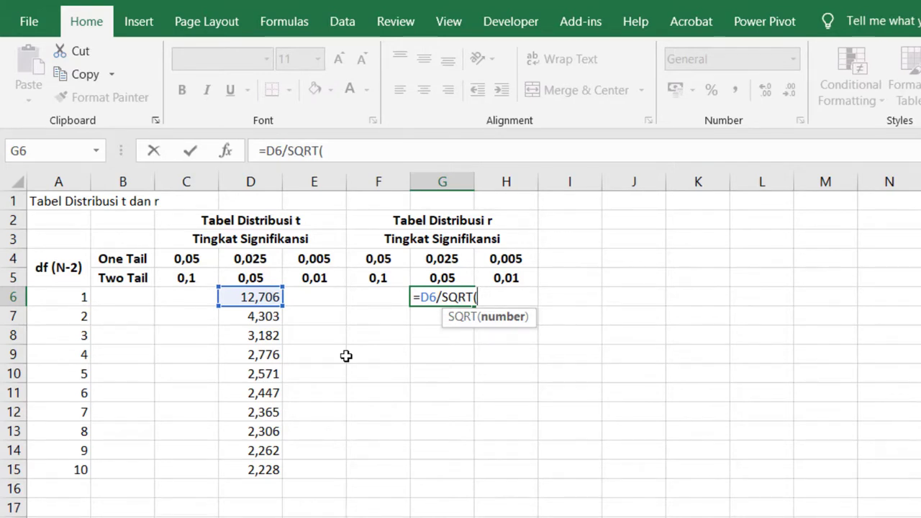
pyautogui.click(85, 297)
pyautogui.write('+')
pyautogui.click(240, 296)
pyautogui.write('^2)')
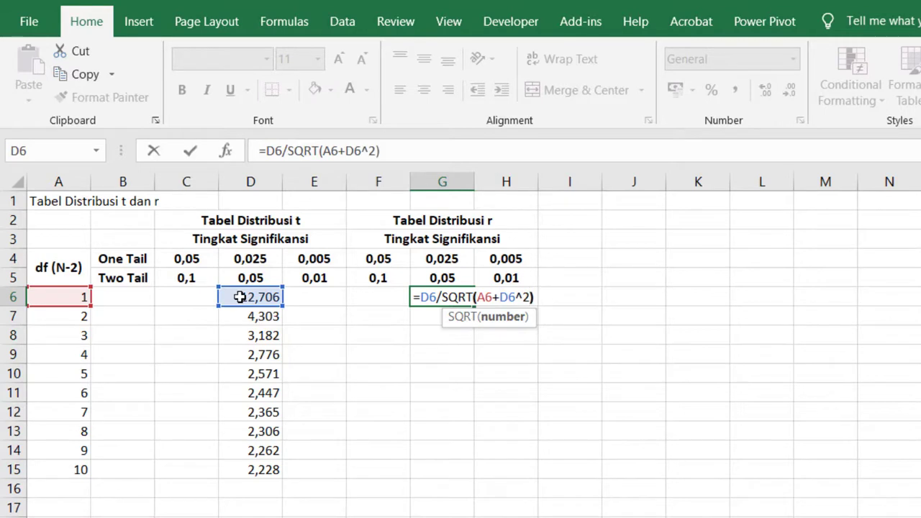
pyautogui.press('Return')
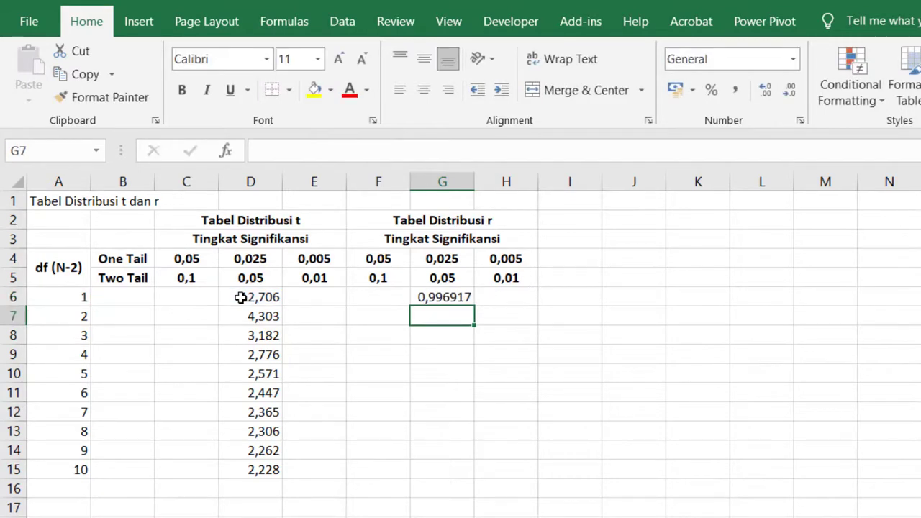
# Step: Copy the G6 formula down to G15 and show the r values with three decimals
pyautogui.click(431, 298)
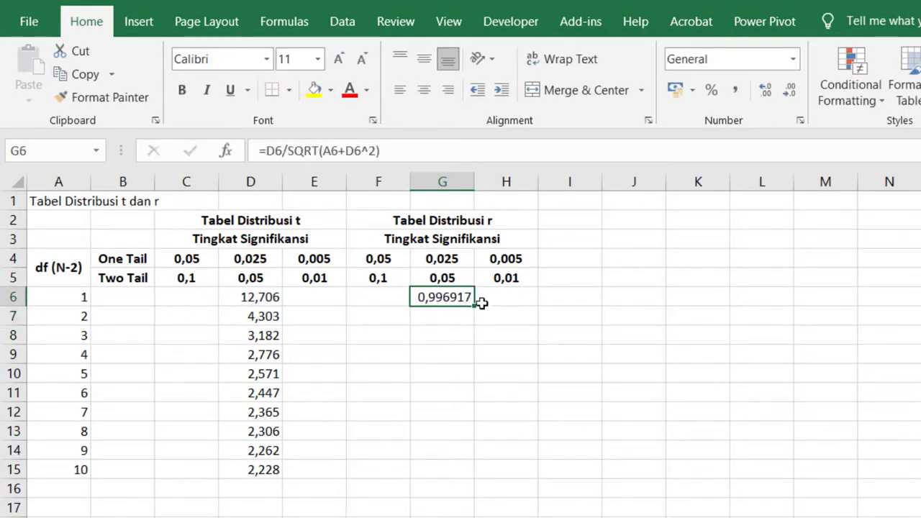
pyautogui.moveTo(475, 305); pyautogui.dragTo(477, 481)
pyautogui.click(791, 92)
pyautogui.click(791, 92)
pyautogui.click(790, 92)
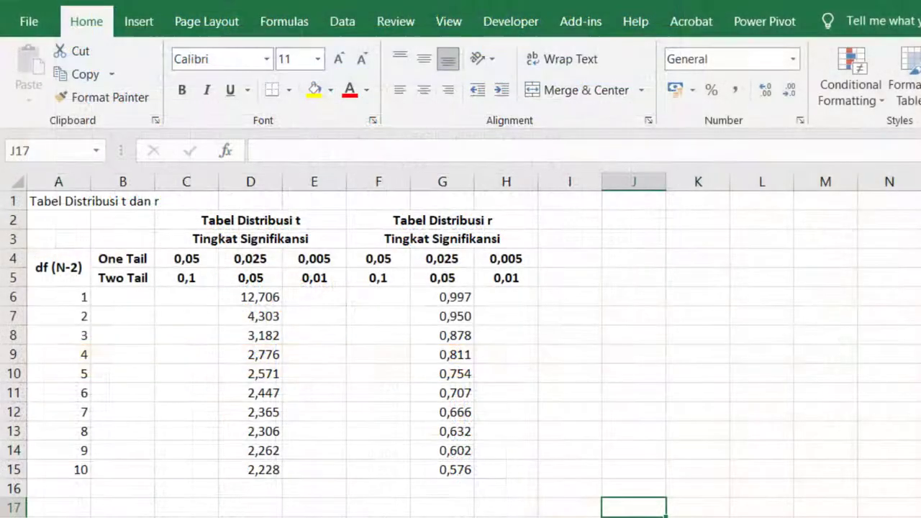
# Step: Examine the df 8 row in A13:G13 to compare its t and r values with the published tables
pyautogui.click(65, 433)
pyautogui.moveTo(65, 433); pyautogui.dragTo(455, 437)
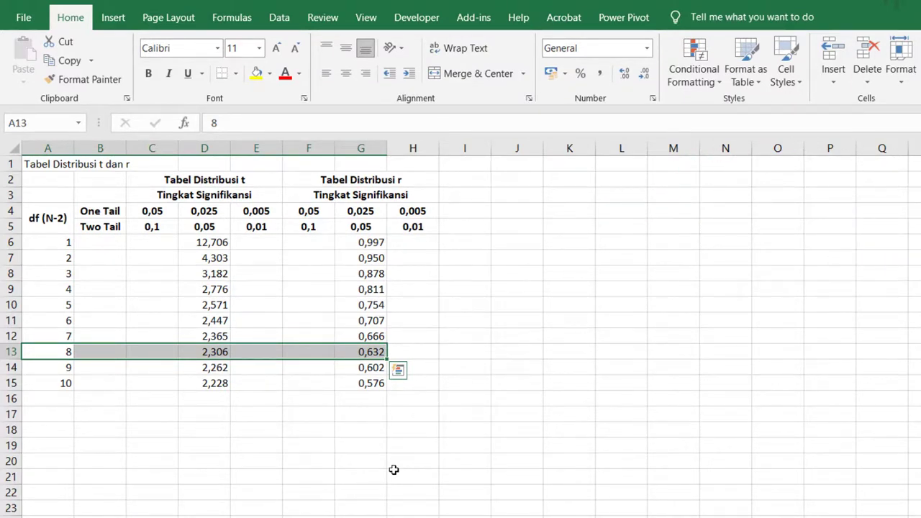
pyautogui.click(394, 470)
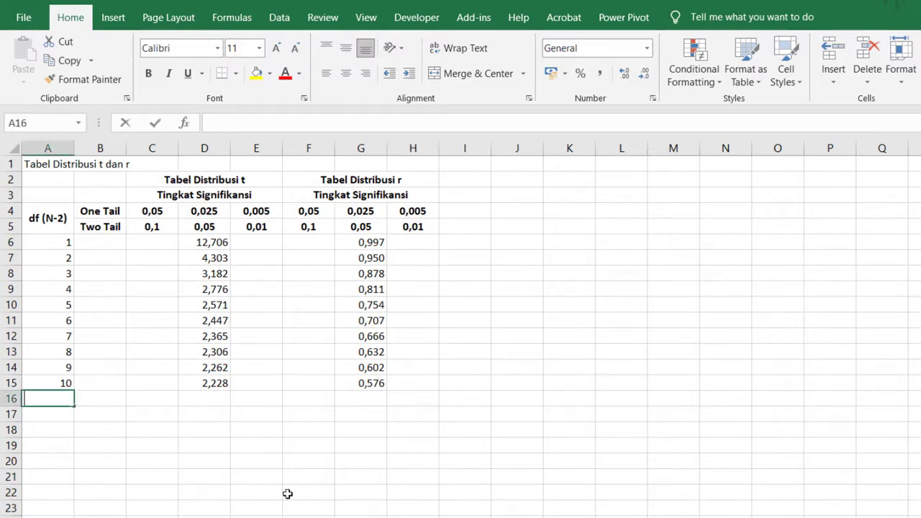
# Step: Extend the df column with 20, 30, 100, 500 and 1000 in A16:A20
pyautogui.write('30')
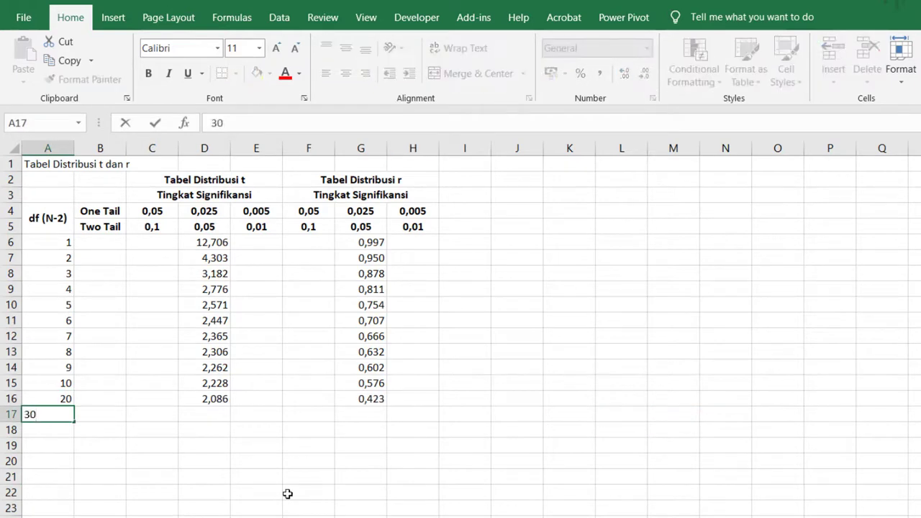
pyautogui.press('Return')
pyautogui.write('100')
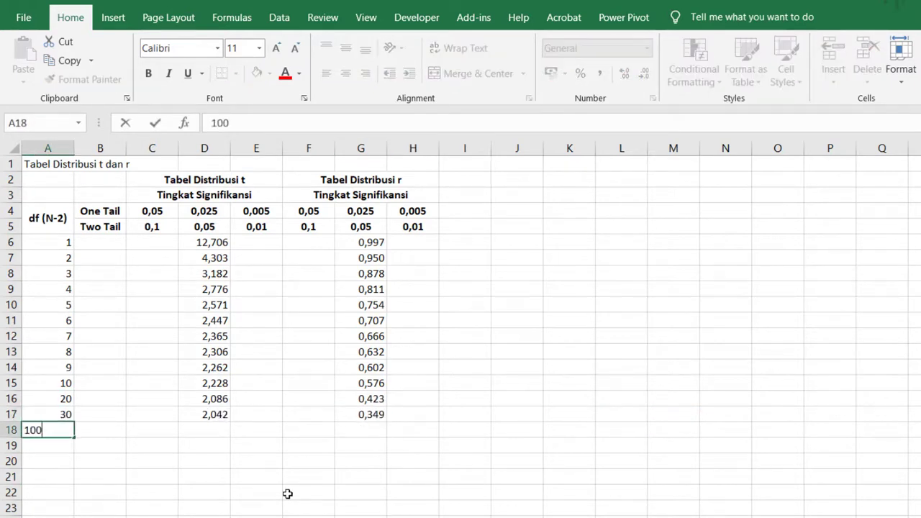
pyautogui.press('Return')
pyautogui.write('500')
pyautogui.press('Return')
pyautogui.write('1000')
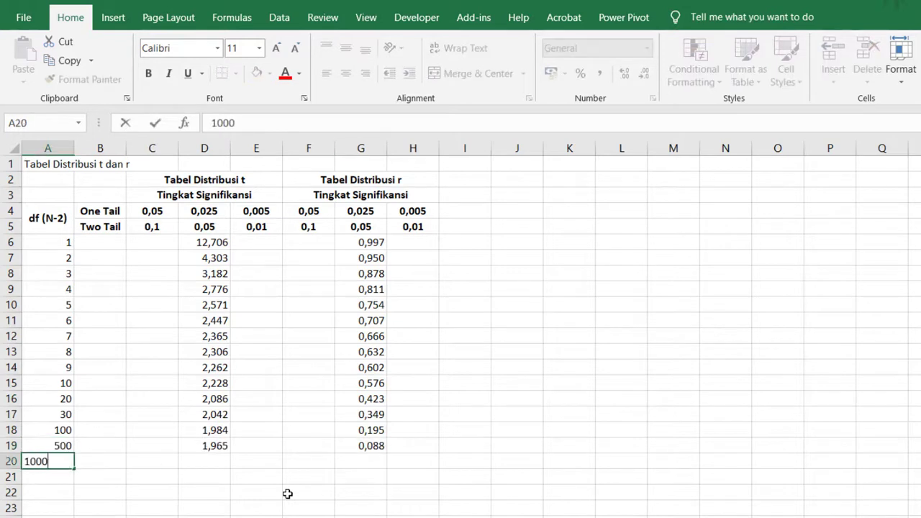
pyautogui.press('Return')
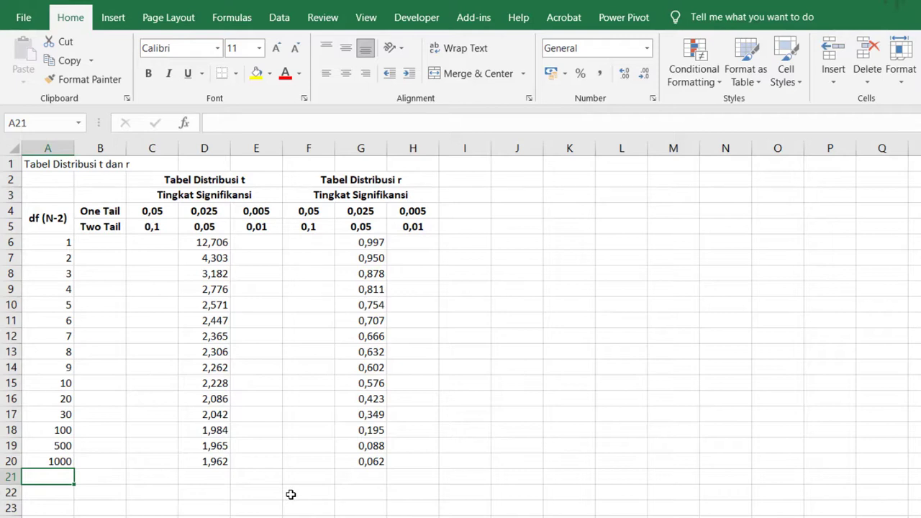
# Step: Enter the t-value formula =TINV($C$5;A6) in C6 and copy it down to C20
pyautogui.click(155, 242)
pyautogui.write('=TINV(')
pyautogui.click(150, 224)
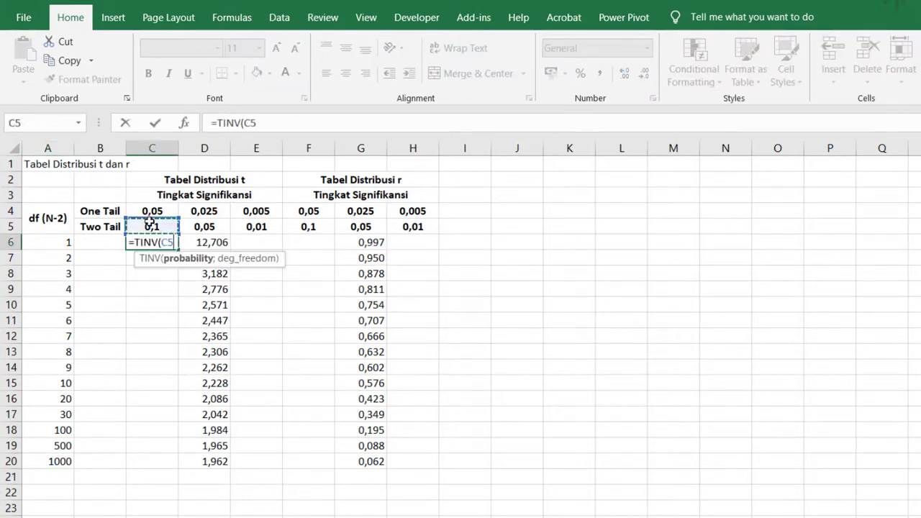
pyautogui.press('F4')
pyautogui.write(';')
pyautogui.click(64, 241)
pyautogui.write(')')
pyautogui.hotkey('ctrl', 'Return')
pyautogui.moveTo(177, 250); pyautogui.dragTo(193, 468)
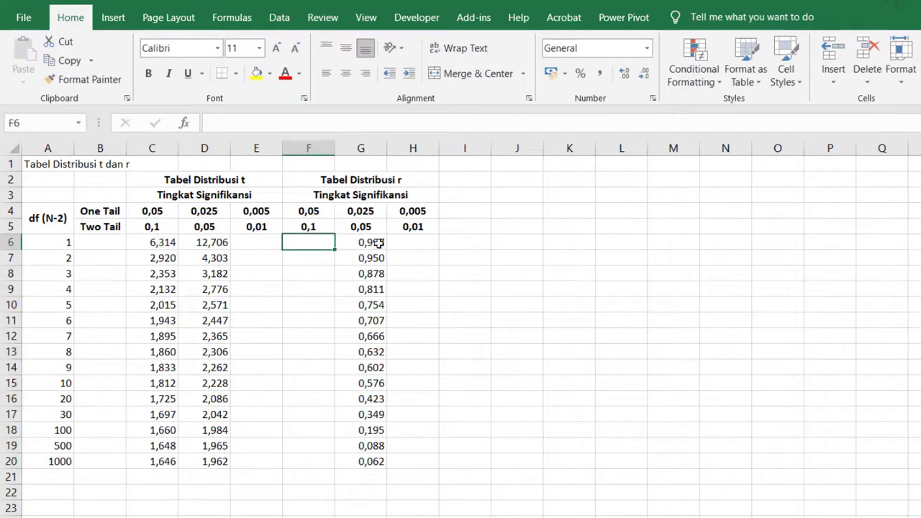
# Step: Copy the G6 r formula into F6, correct it to =C6/SQRT(A6+C6^2), and fill it down to F20
pyautogui.click(379, 244)
pyautogui.moveTo(388, 251); pyautogui.dragTo(299, 253)
pyautogui.click(302, 245)
pyautogui.moveTo(290, 123); pyautogui.dragTo(262, 125)
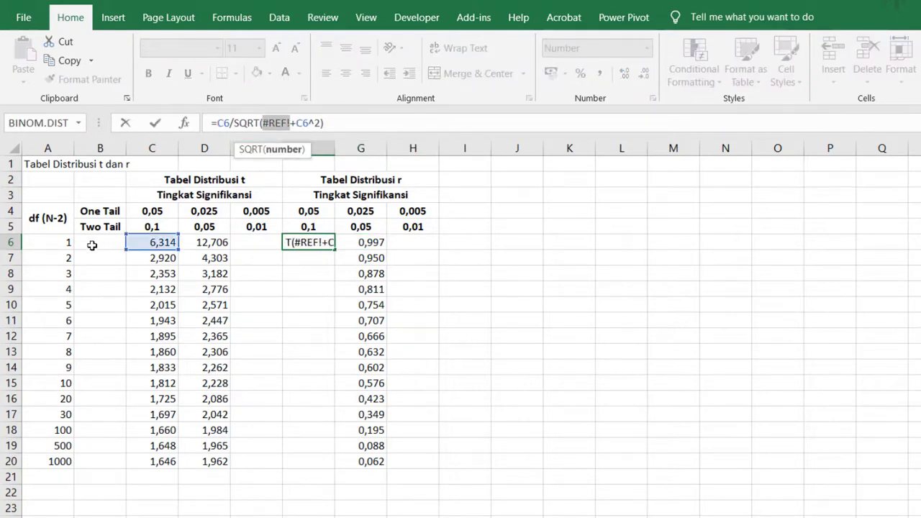
pyautogui.click(57, 243)
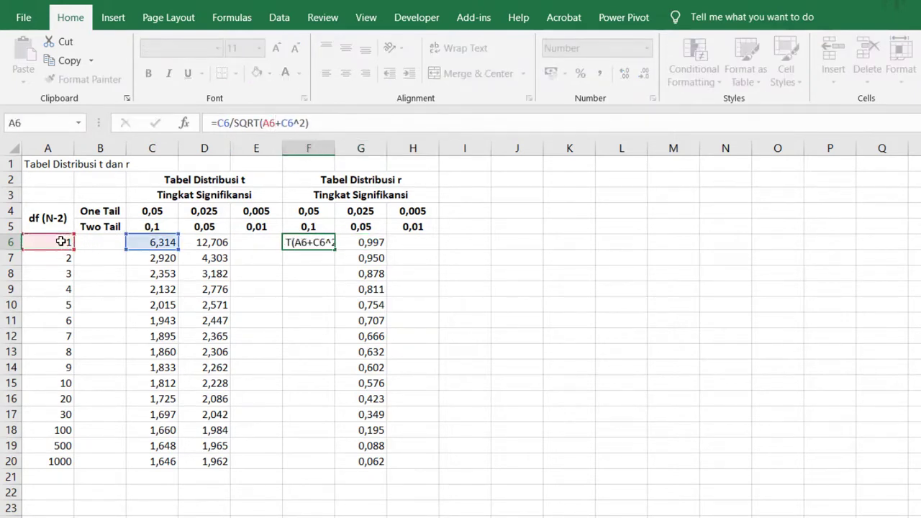
pyautogui.hotkey('ctrl', 'Return')
pyautogui.moveTo(334, 250); pyautogui.dragTo(334, 469)
# Step: Merge and center the table title across A1:H1 and make it bold at font size 14
pyautogui.moveTo(47, 164); pyautogui.dragTo(413, 164)
pyautogui.click(478, 73)
pyautogui.click(149, 73)
pyautogui.click(276, 48)
pyautogui.click(275, 47)
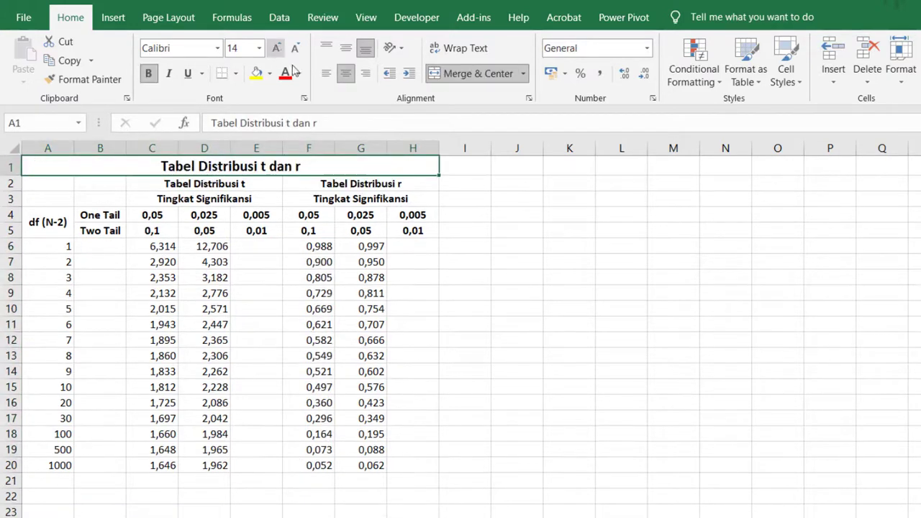
pyautogui.click(361, 511)
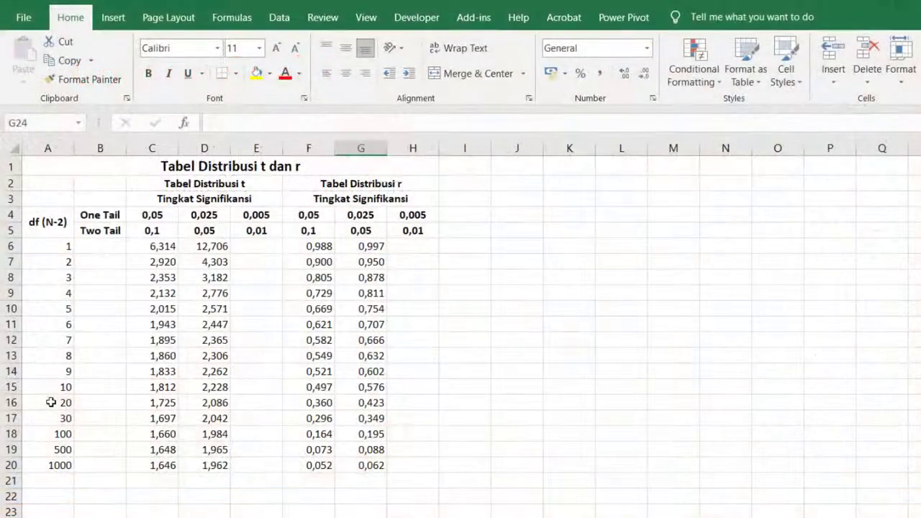
# Step: Examine the t and r values of the df 20 row in A16:G16
pyautogui.click(50, 403)
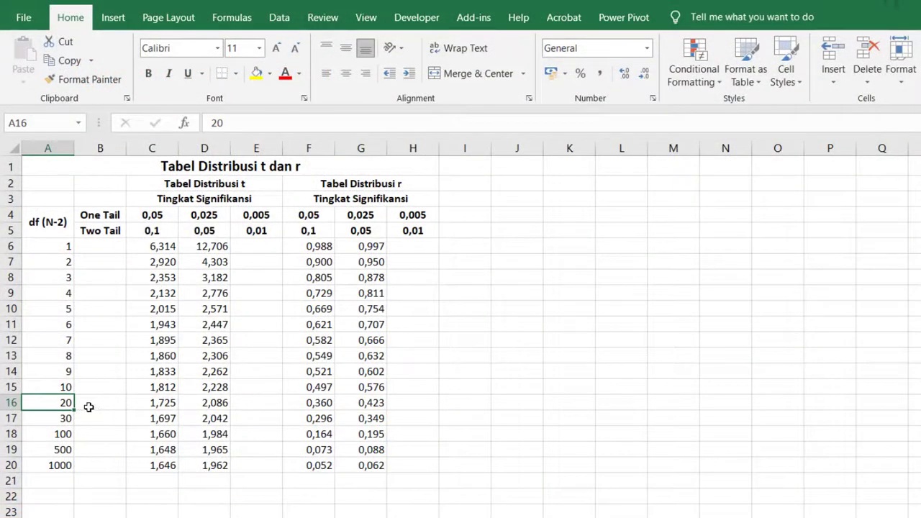
pyautogui.moveTo(66, 403); pyautogui.dragTo(377, 405)
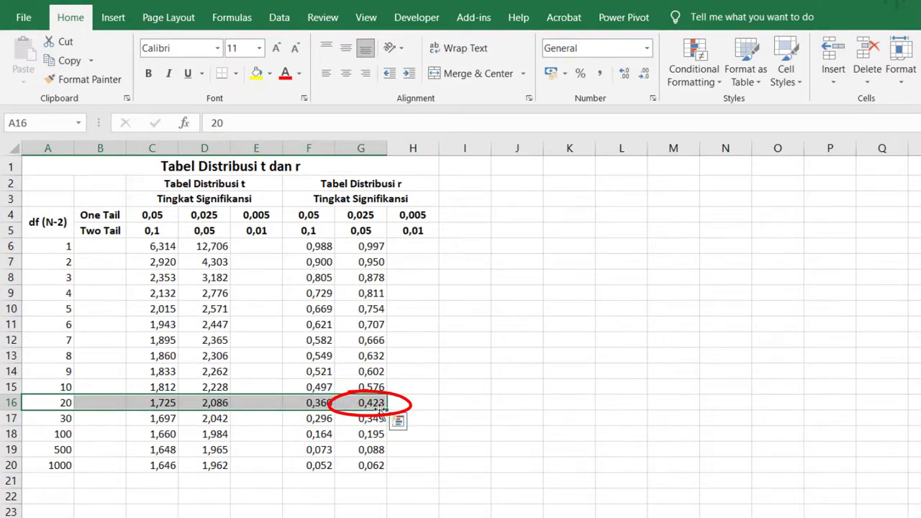